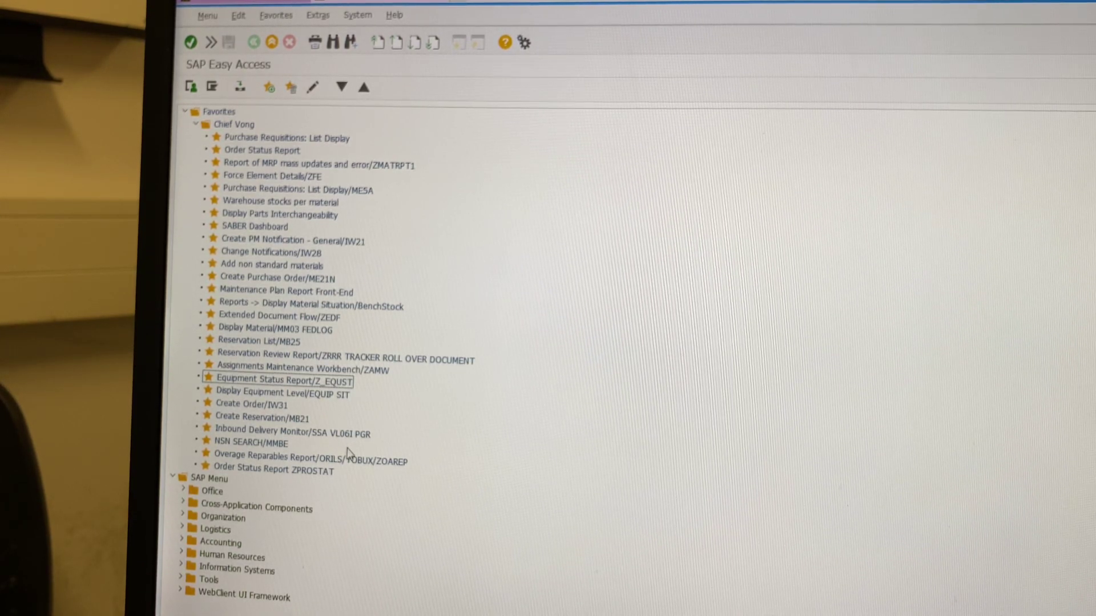
Step: Open 'Inbound Delivery Monitor/SSA VL06I PGR' from the SAP Easy Access favourites
double_click(355, 435)
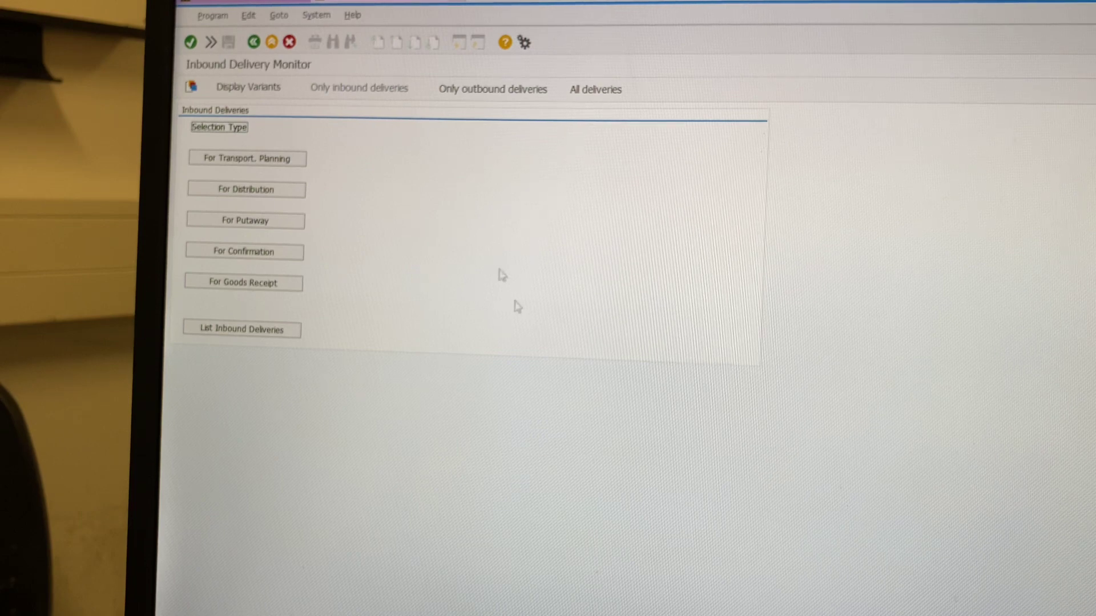
Step: Choose the For Goods Receipt selection and start correcting the delivery date's start year
click(244, 283)
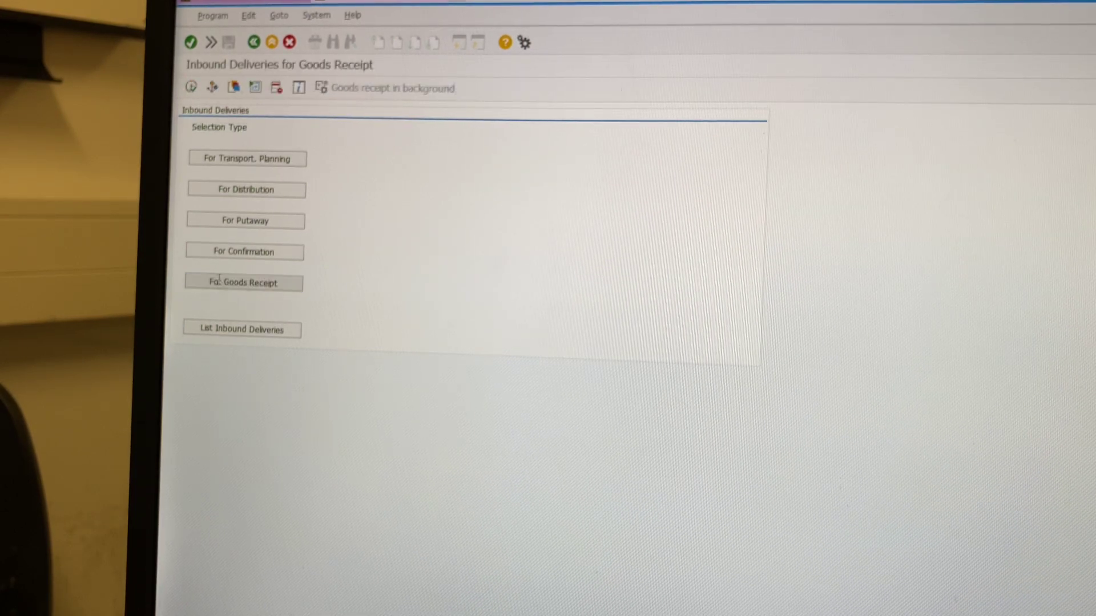
click(386, 191)
key(BackSpace)
text(06/2020)
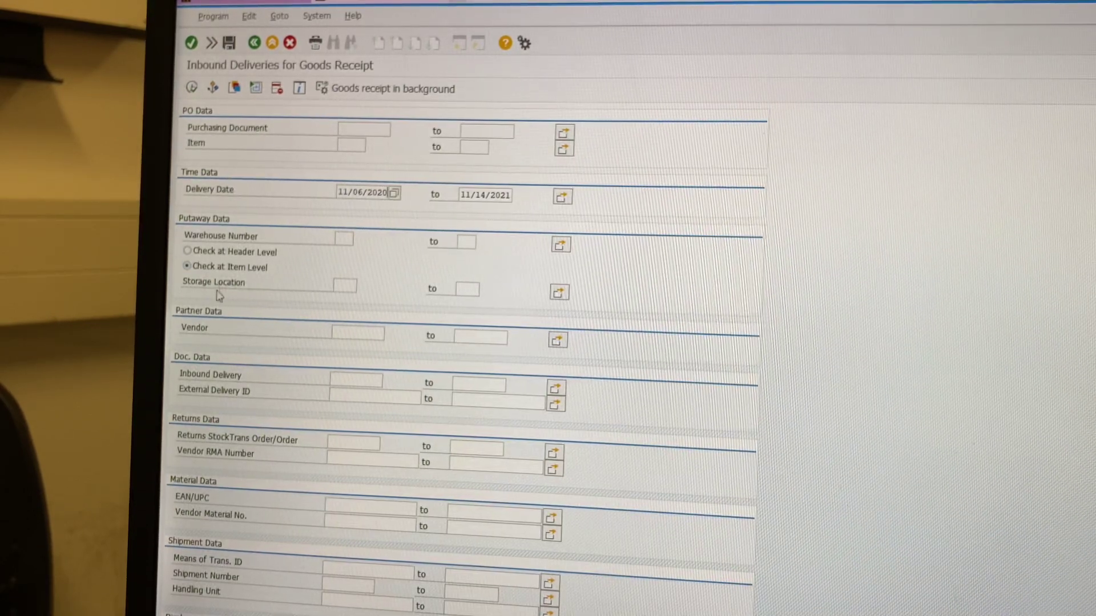
Step: Enter storage location 1HB1 and open the Multiple Selection list for storage locations
click(343, 286)
text(1)
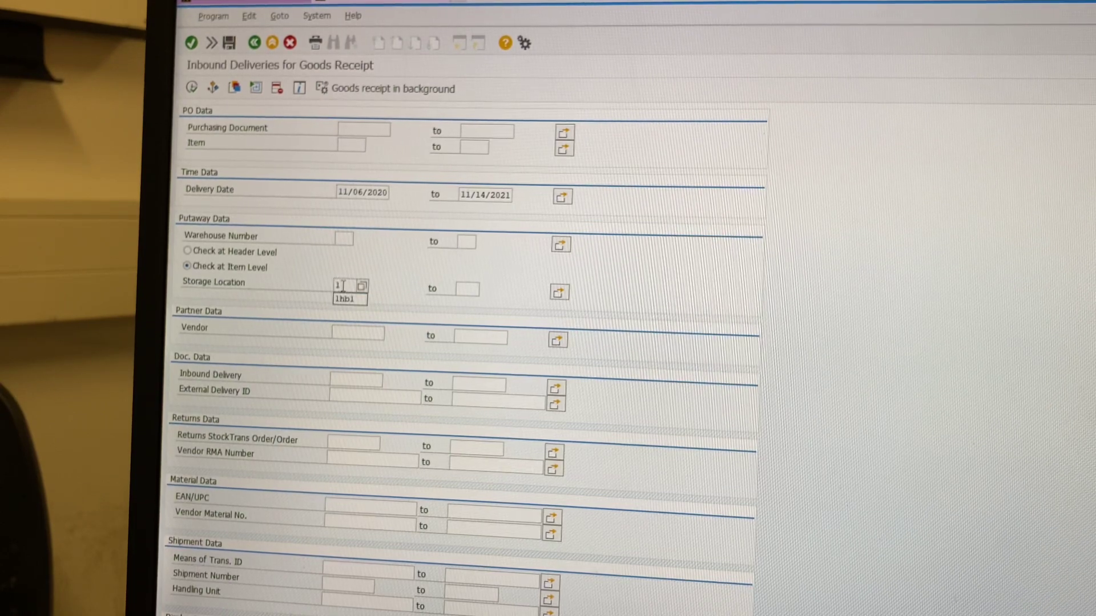
click(350, 299)
click(558, 293)
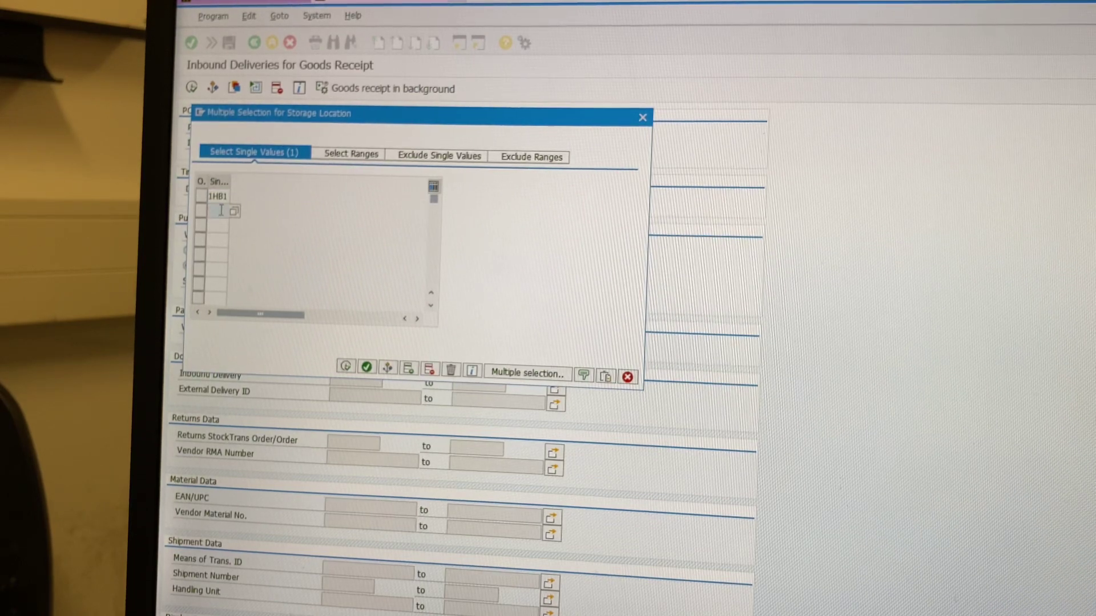
text(1)
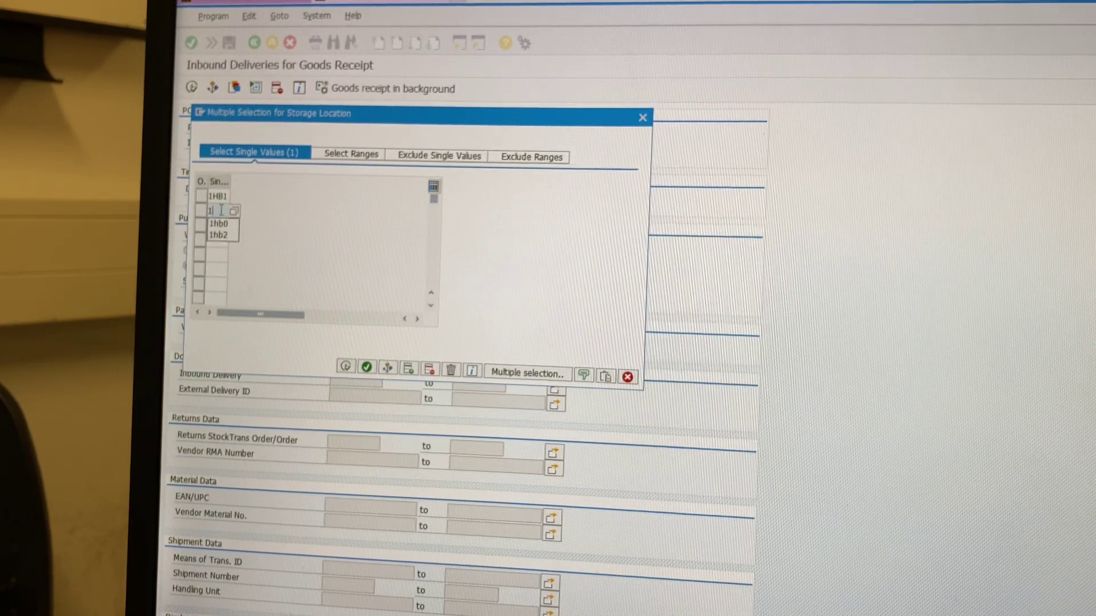
Step: Add storage locations 1HB2, 1HB3, 1HB4, 1HB0 and 1HAZ to the multiple selection rows
click(219, 235)
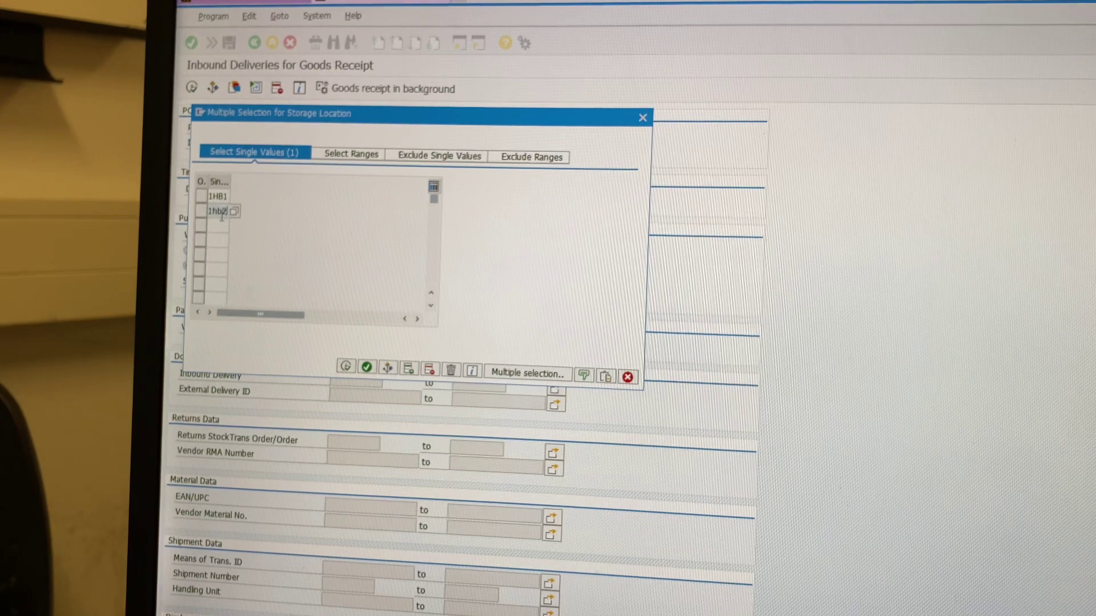
click(219, 224)
text(1)
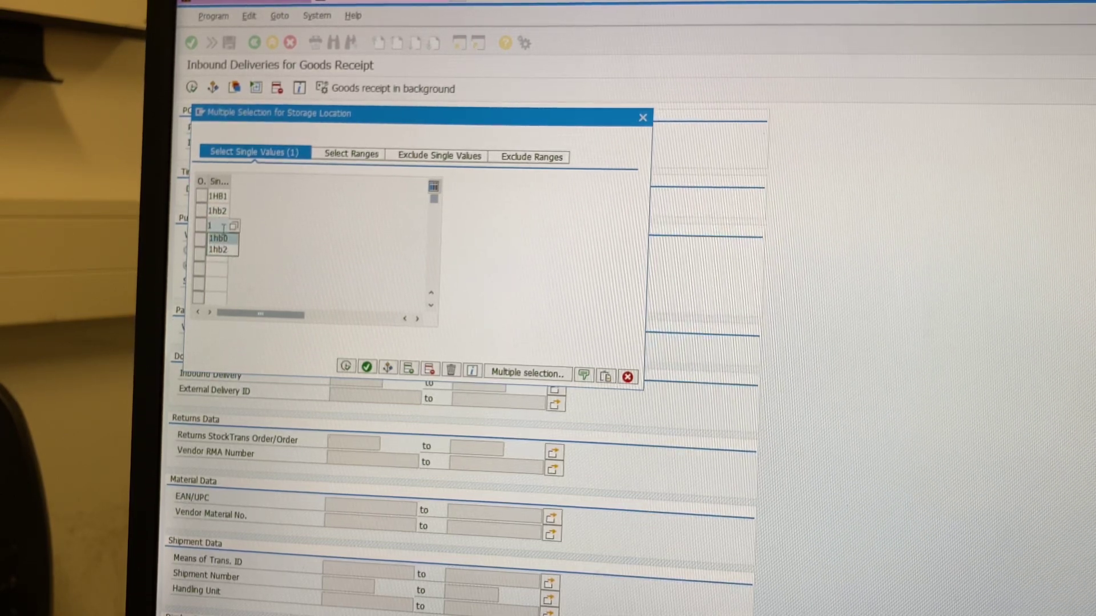
text(hb3)
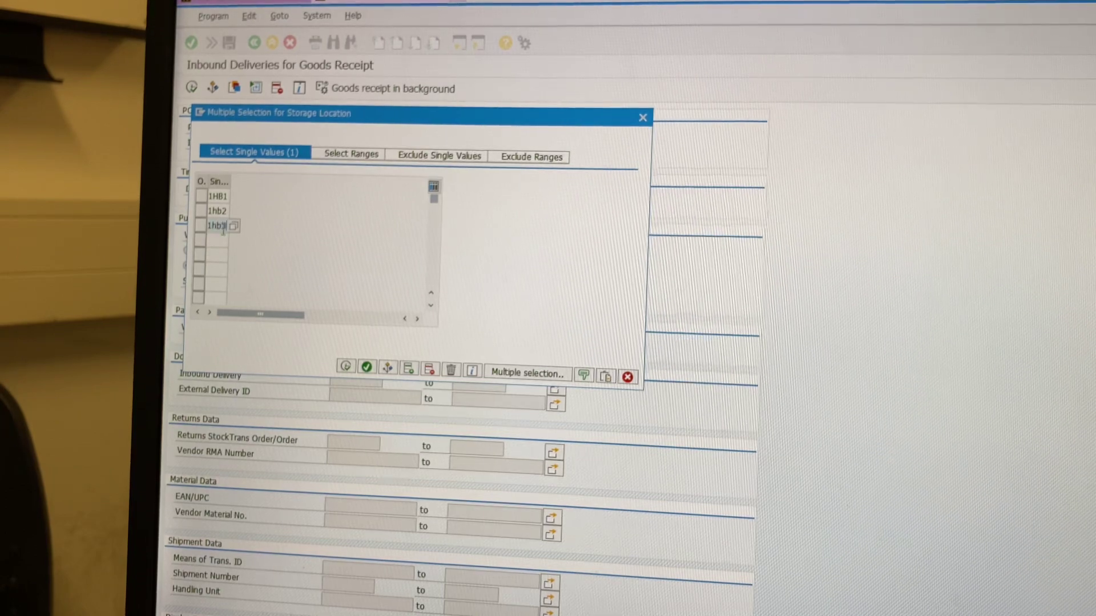
click(217, 240)
text(1)
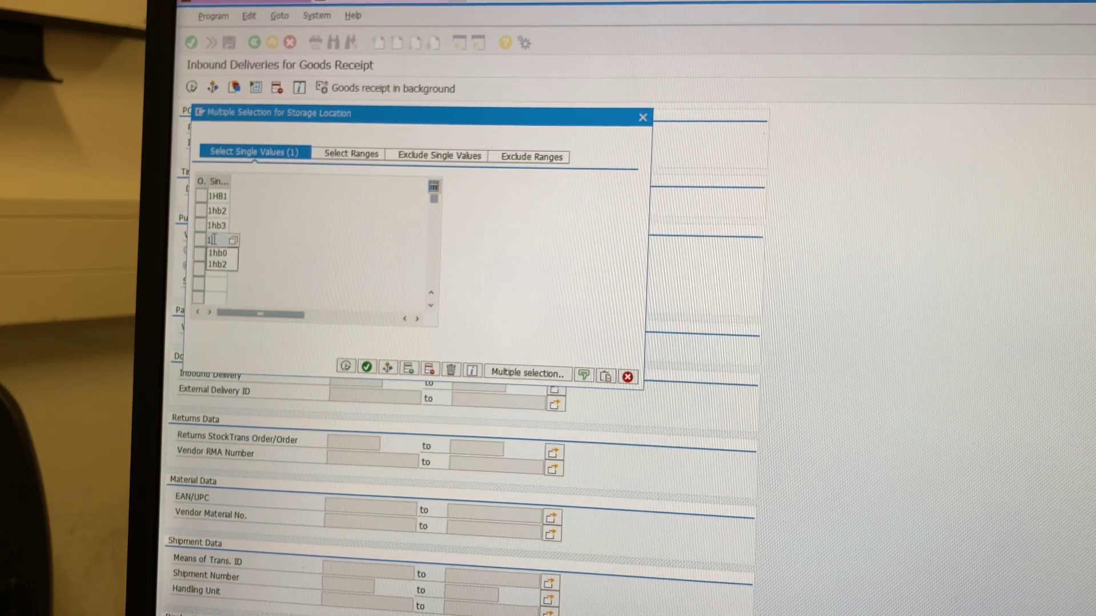
text(hb4)
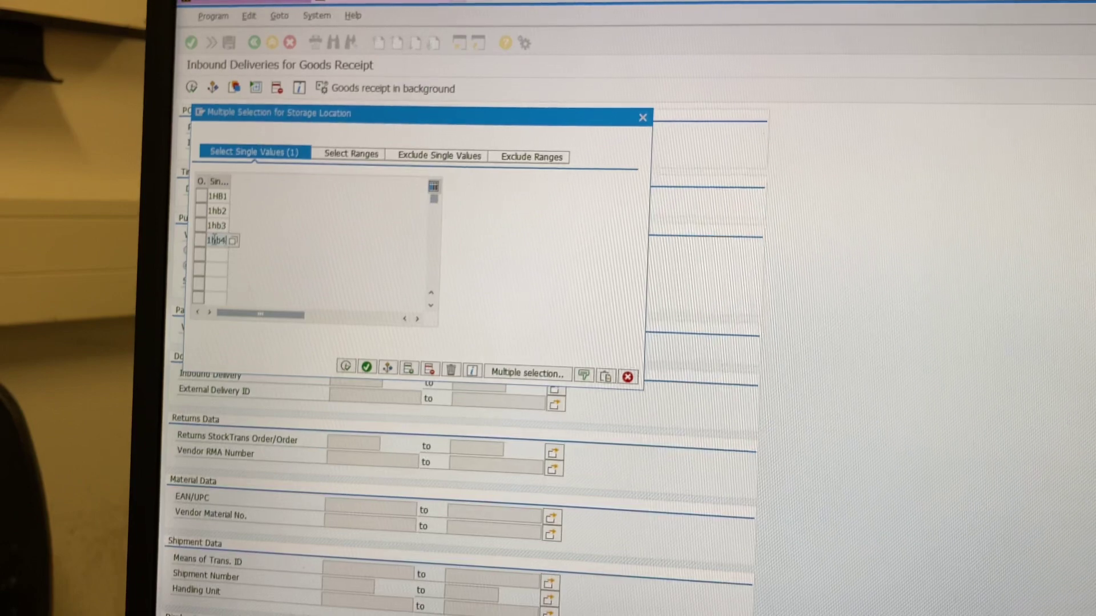
click(210, 253)
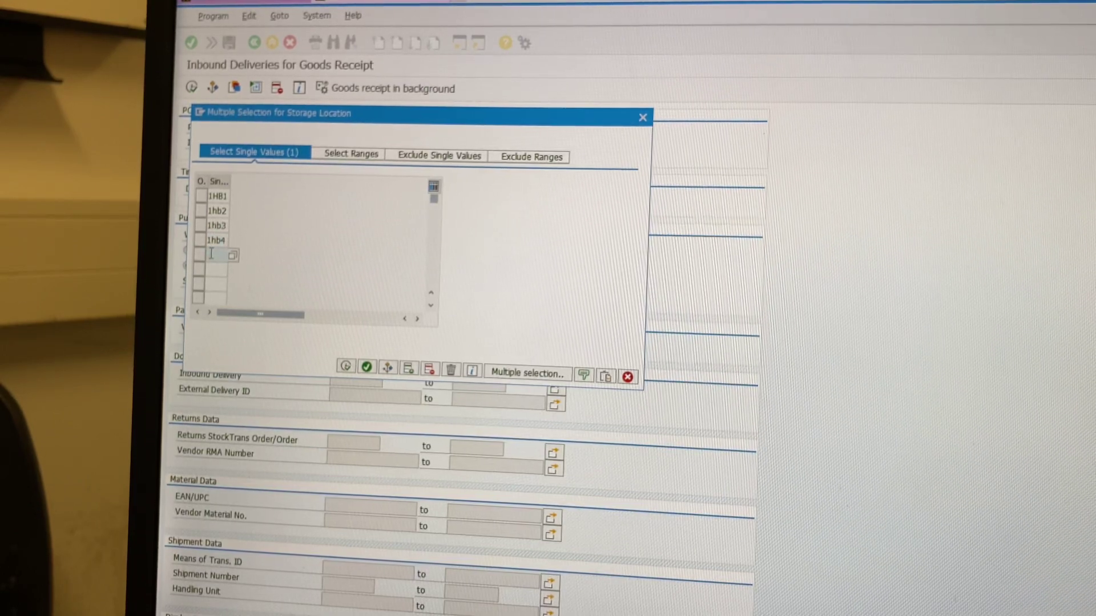
text(1)
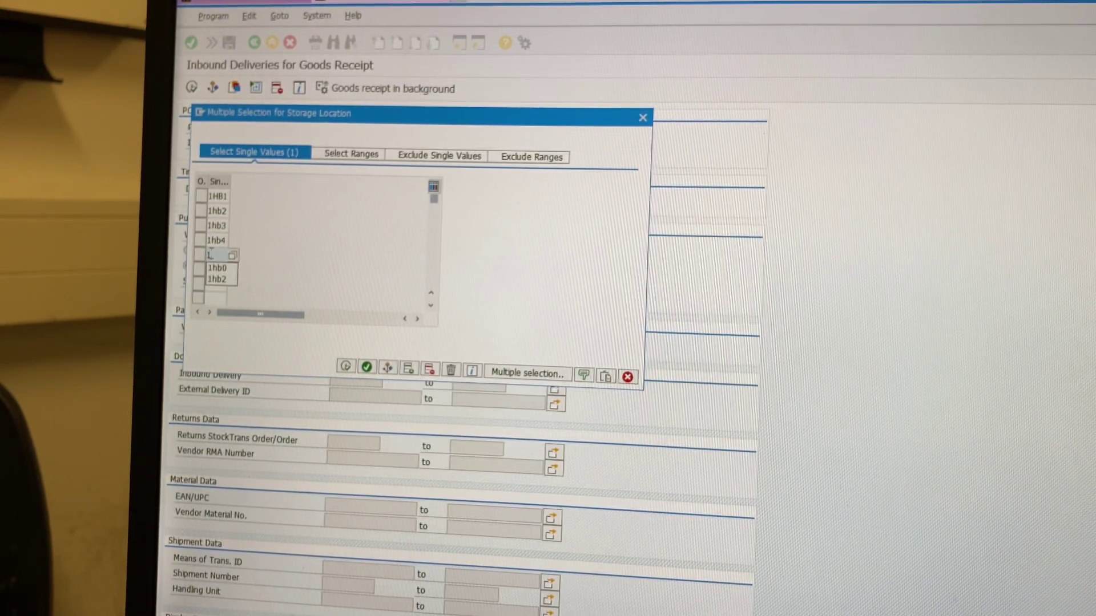
click(215, 269)
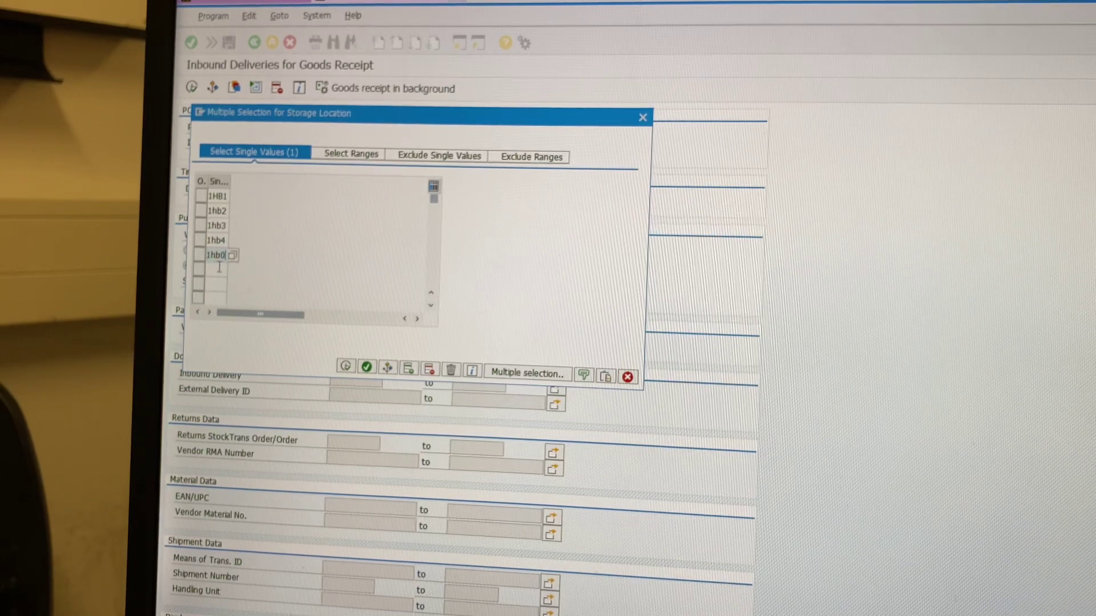
click(218, 271)
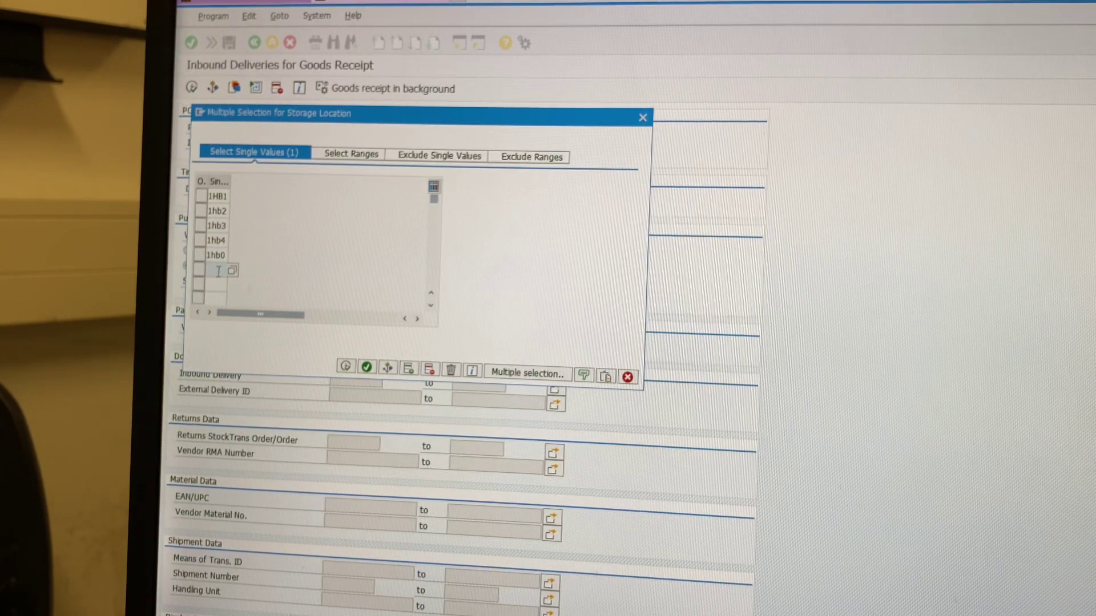
text(1)
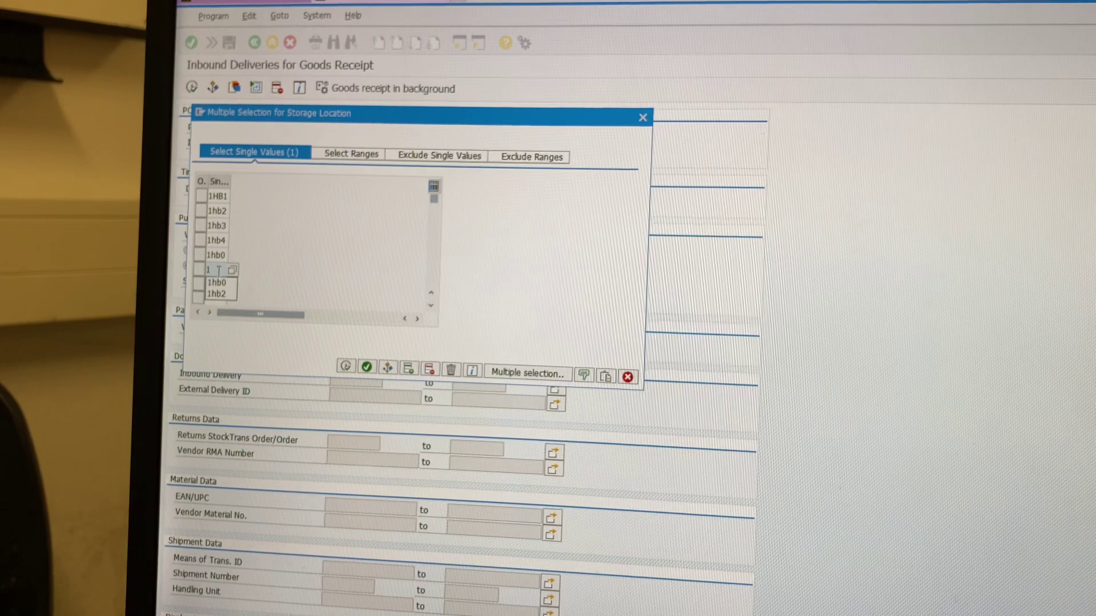
text(haz)
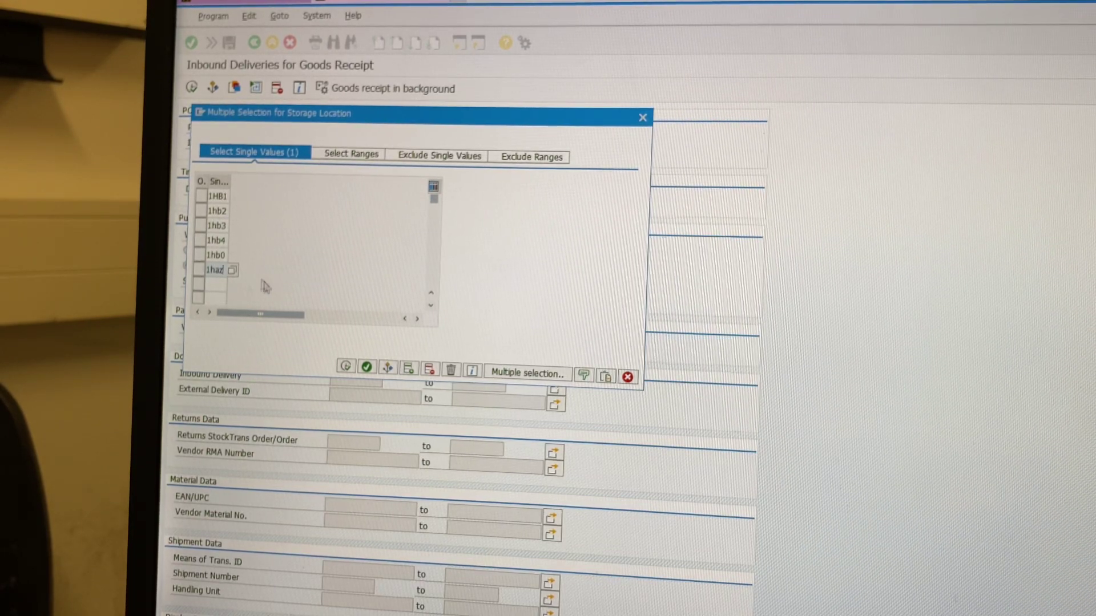
Step: Confirm and copy the six storage locations, then run the delivery search
key(Return)
click(345, 368)
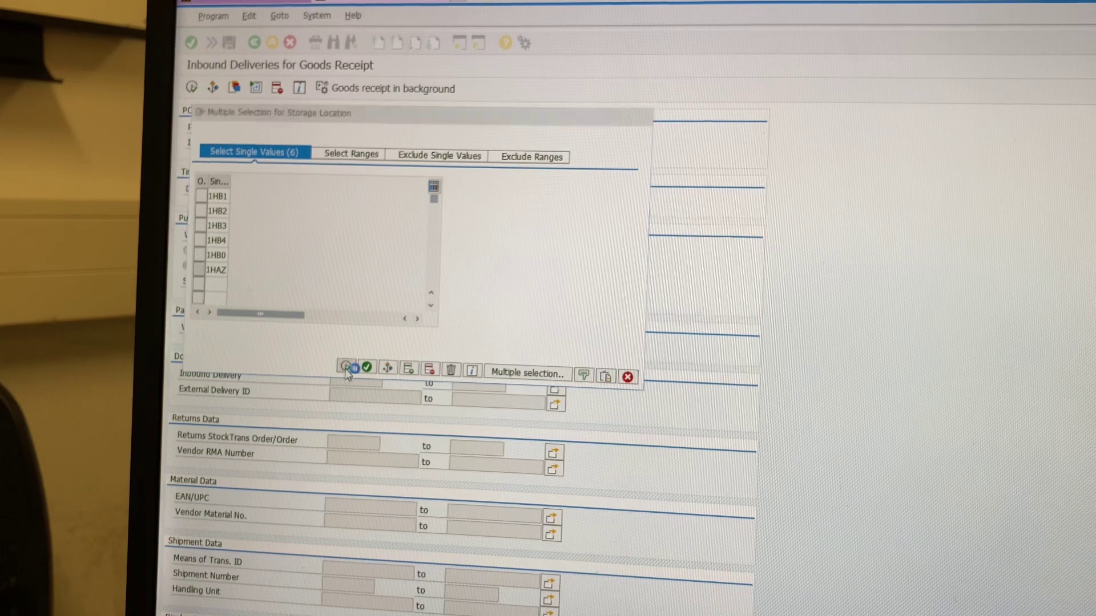
click(193, 88)
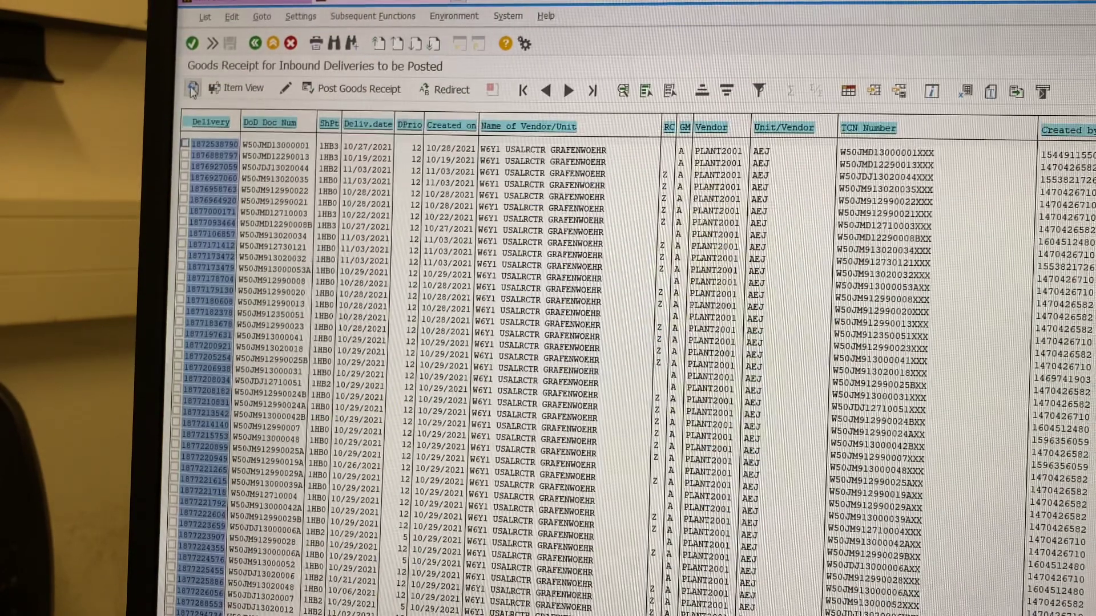
Step: Show deliveries in Item View, dismiss the Local file save prompt, and open the list's context menu
click(242, 88)
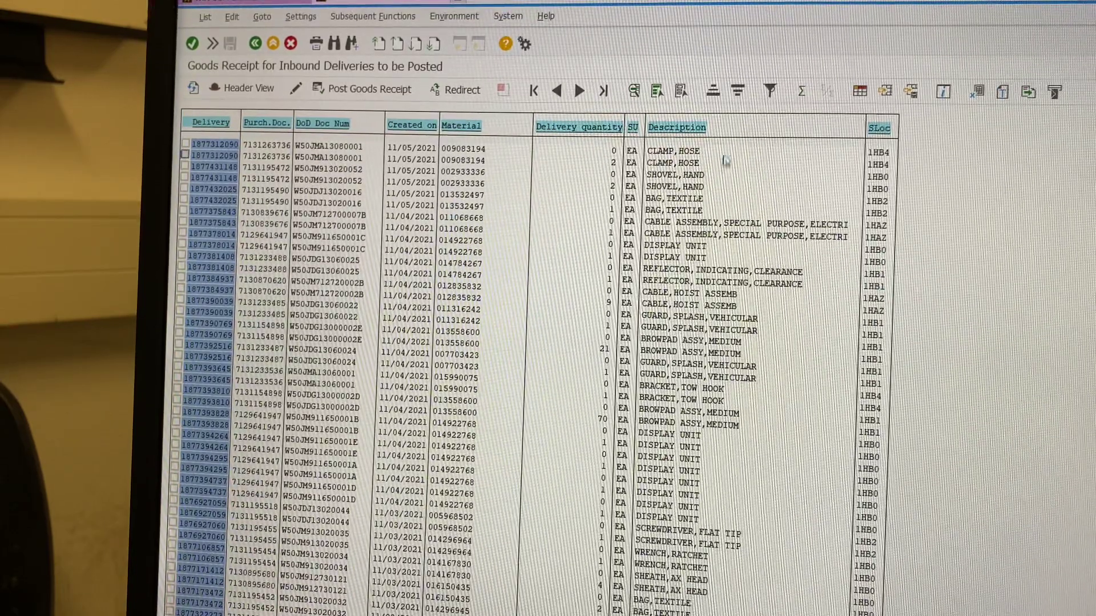
click(1028, 94)
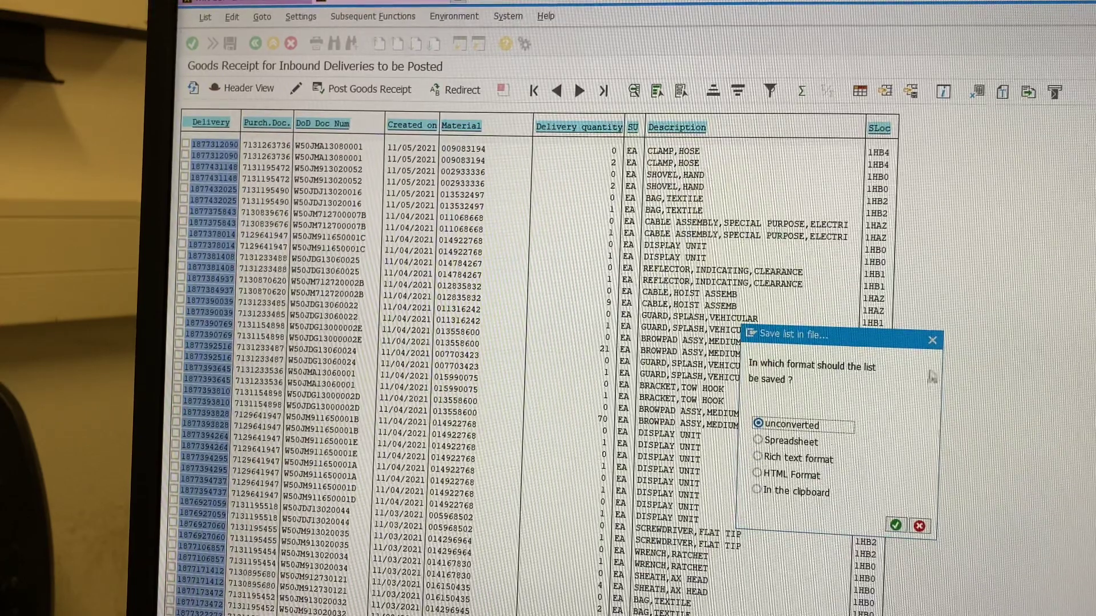
key(Escape)
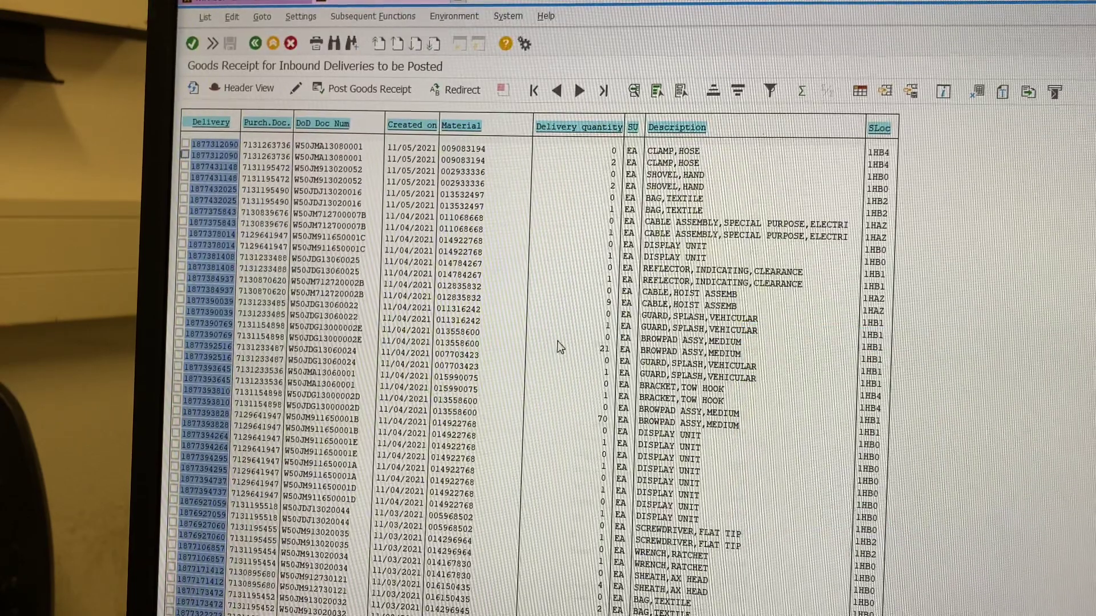
right_click(557, 341)
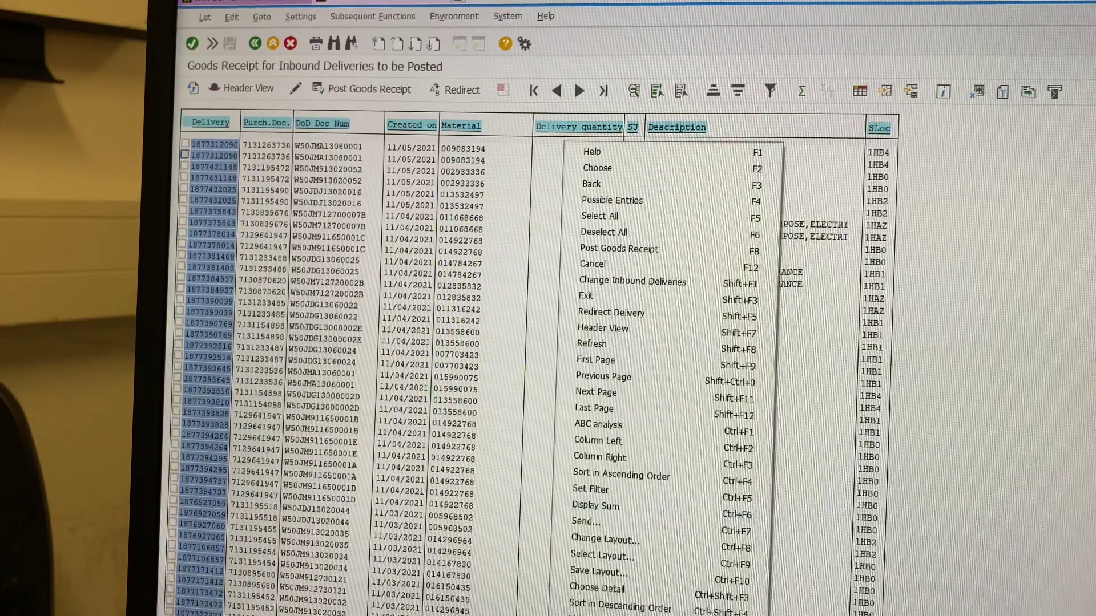